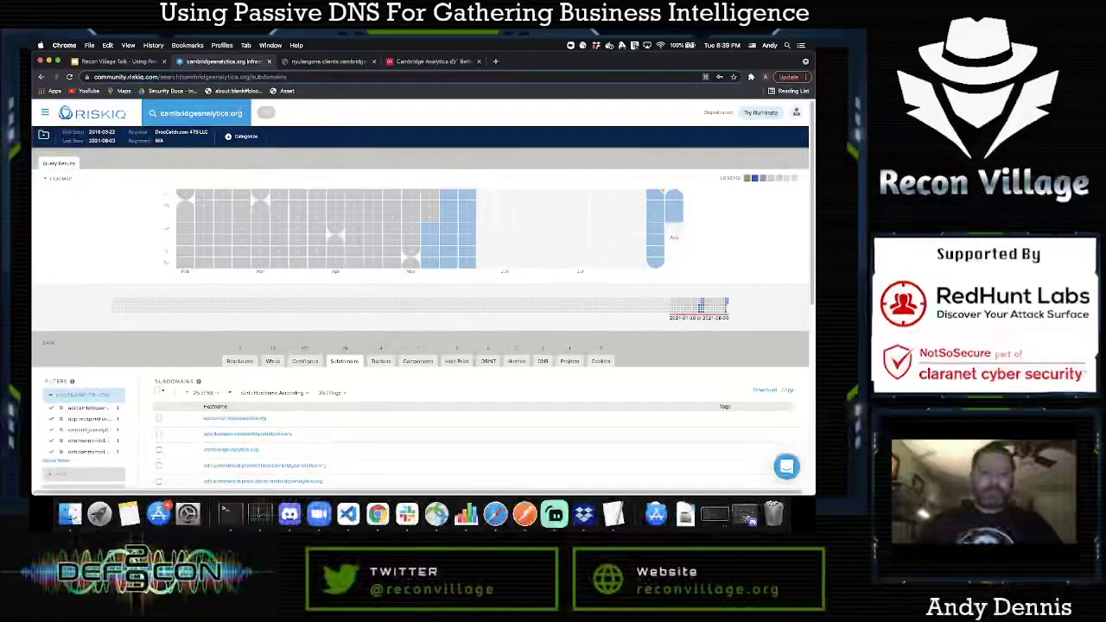
scroll(386, 235, "down", 3)
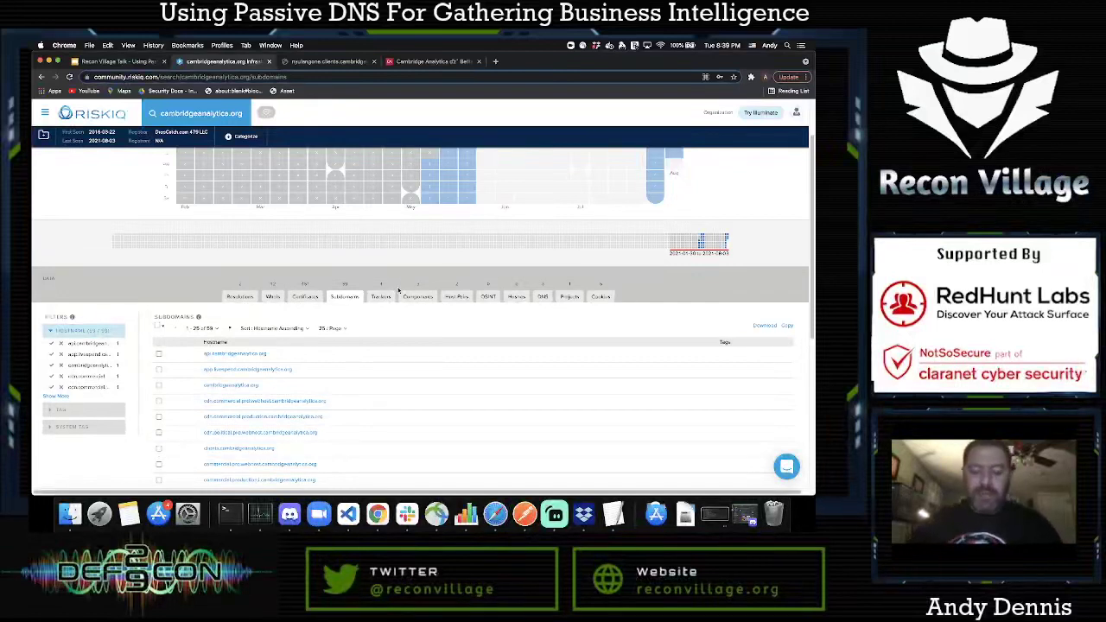
scroll(423, 323, "down", 1)
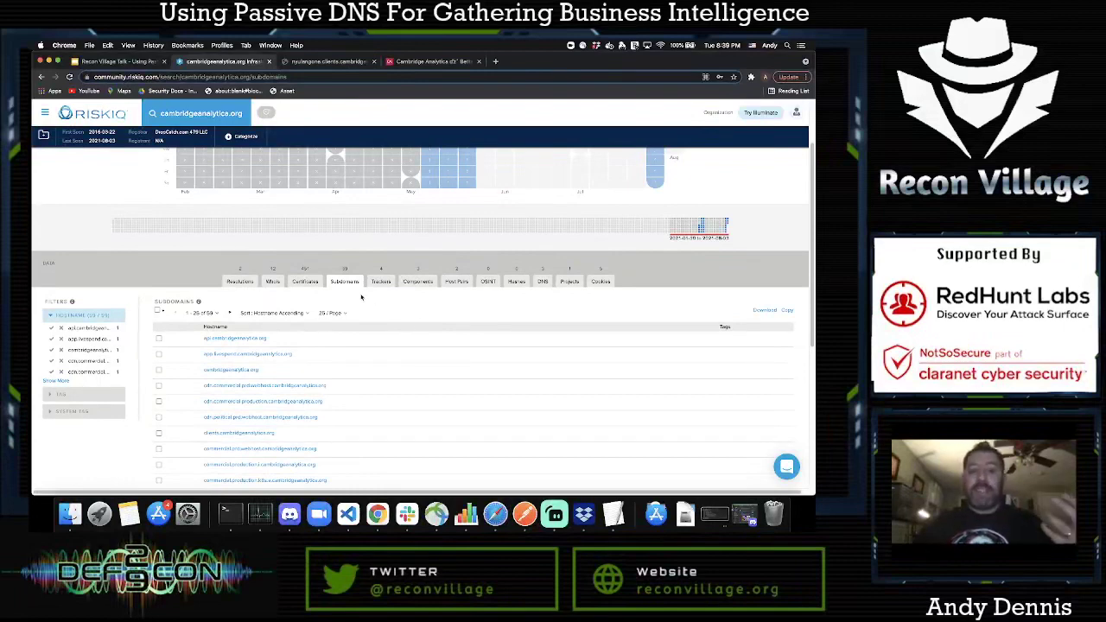
scroll(395, 299, "down", 3)
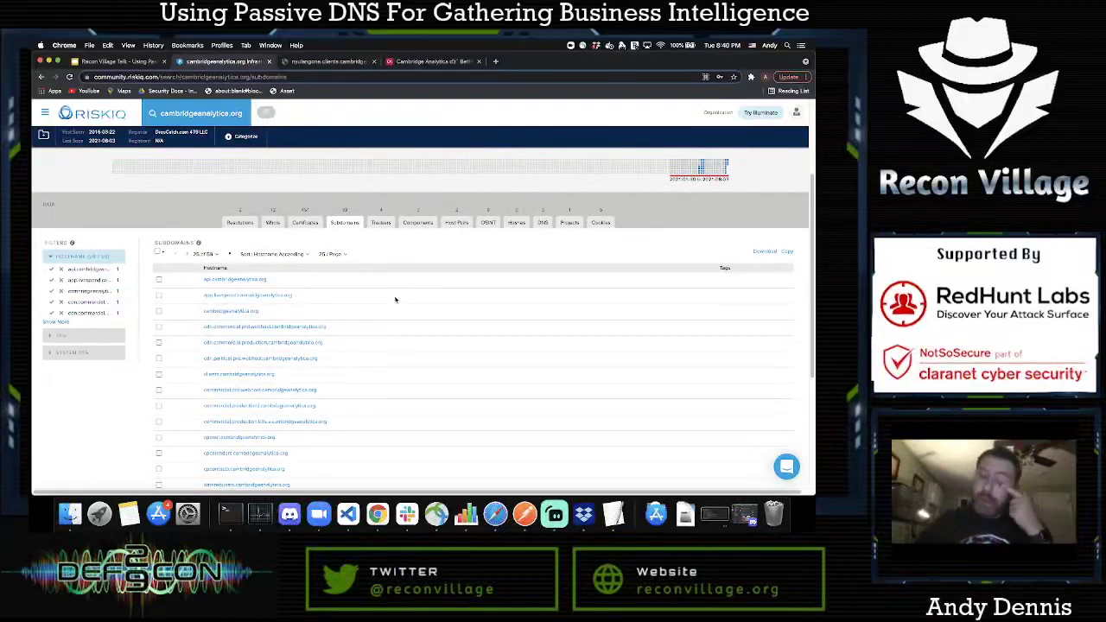
scroll(363, 276, "down", 2)
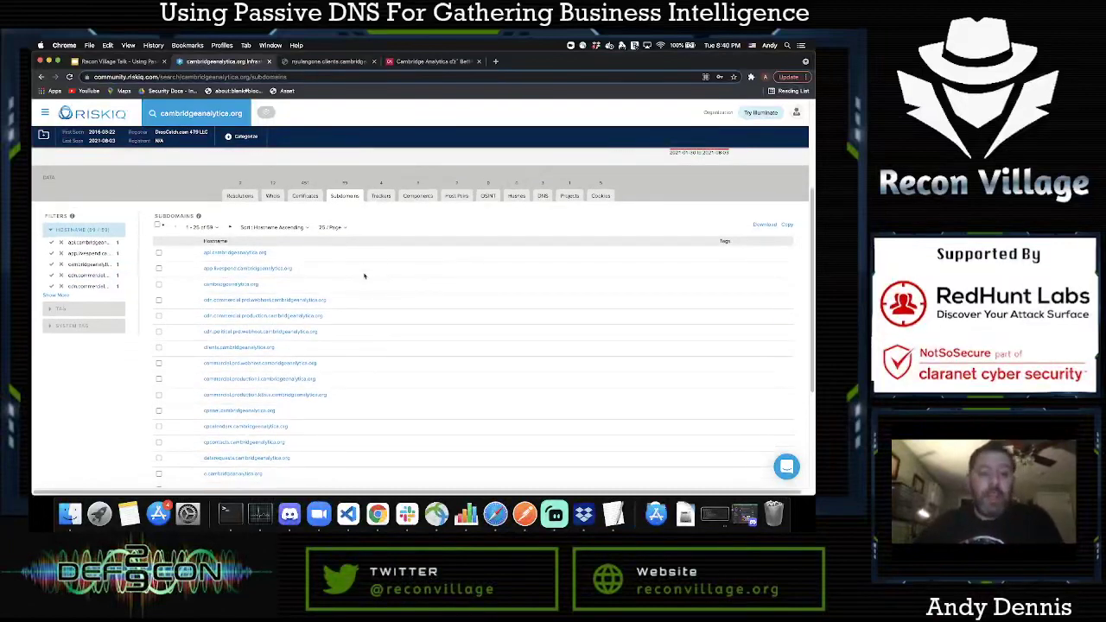
scroll(363, 276, "down", 2)
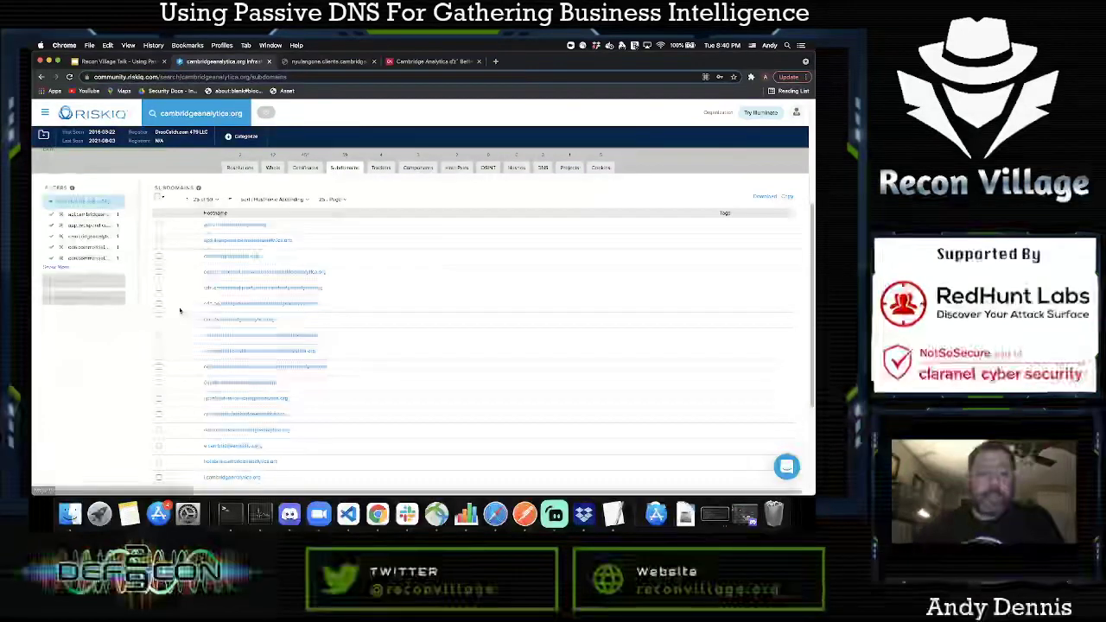
scroll(179, 311, "down", 2)
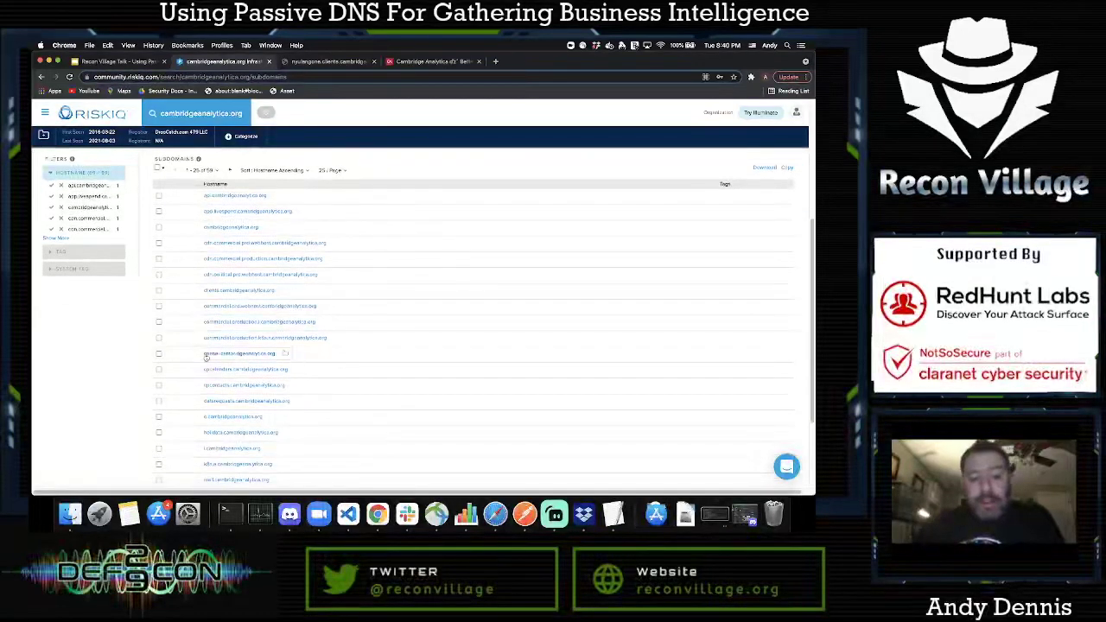
scroll(335, 311, "down", 1)
scroll(335, 311, "down", 3)
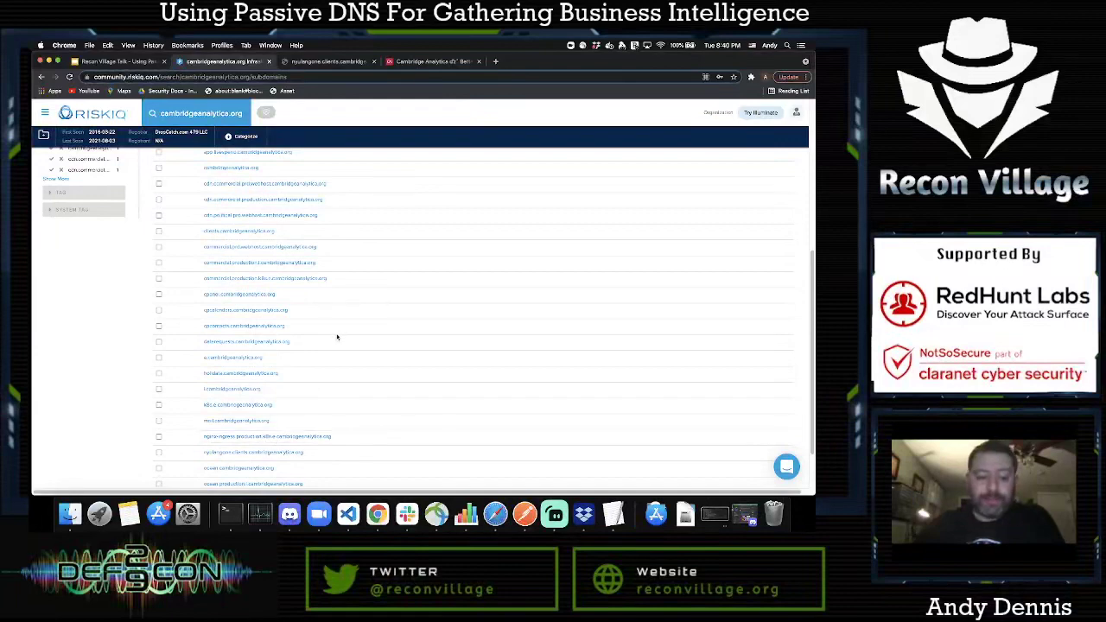
scroll(337, 337, "down", 1)
scroll(374, 317, "down", 2)
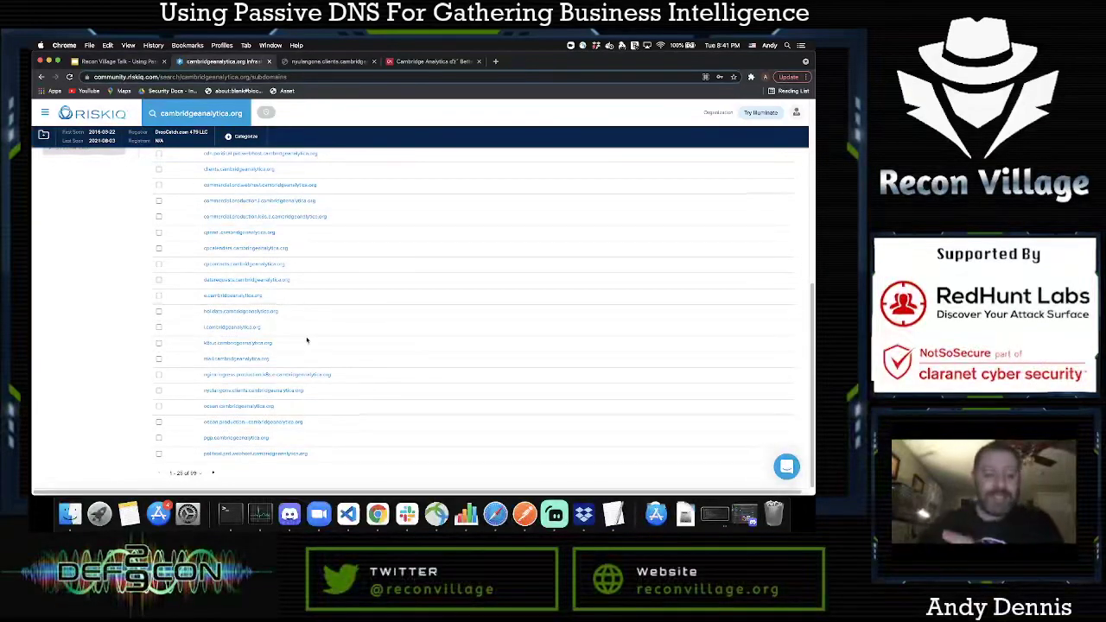
scroll(307, 340, "up", 5)
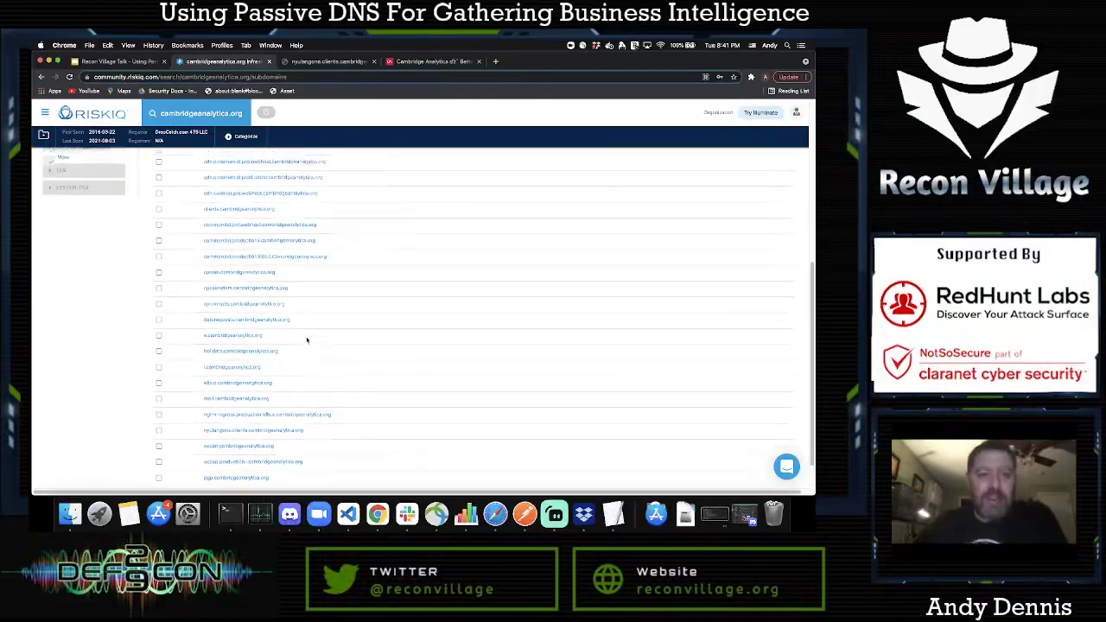
scroll(307, 339, "up", 1)
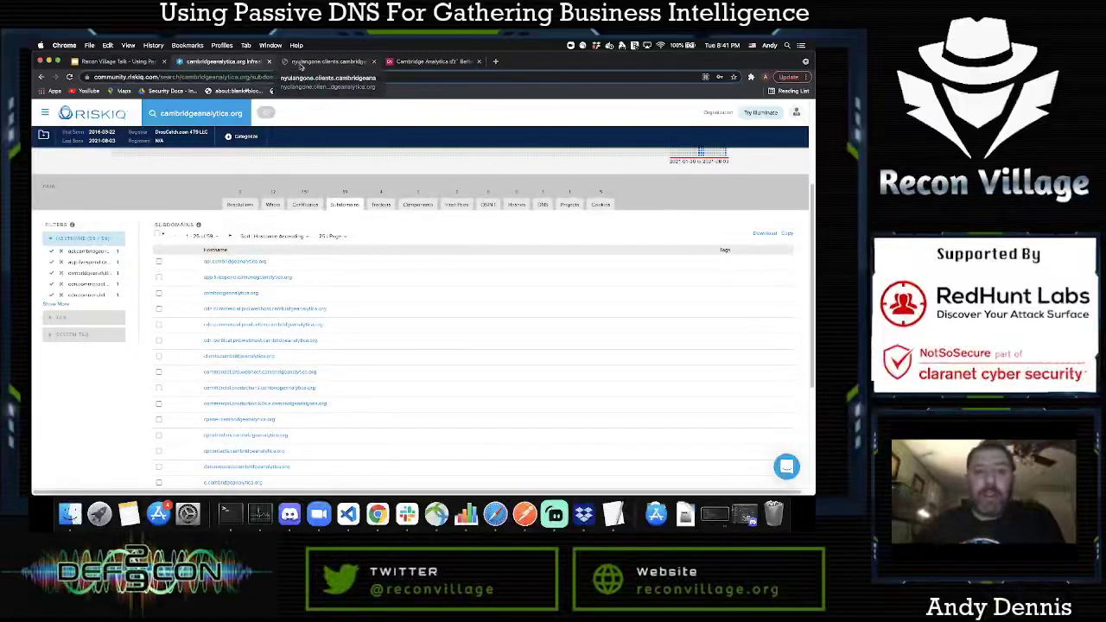
- Retry nyulangone.clients.cambridgeanalytica.org, which fails to load, then view the live cambridgeanalytica.org homepage
left_click(301, 63)
left_click(296, 76)
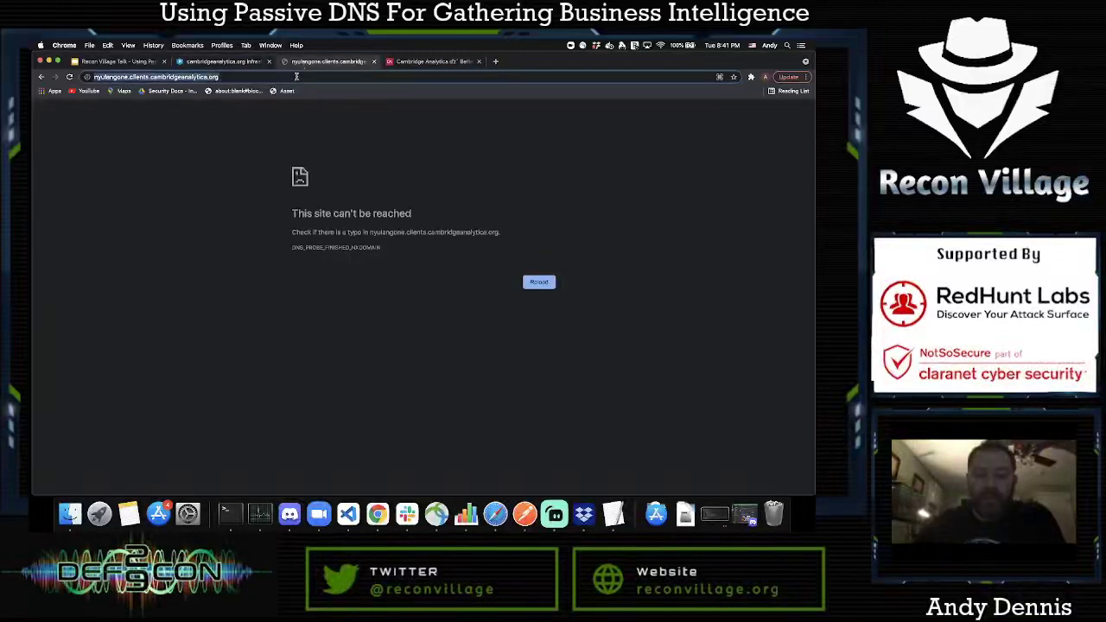
key("Return")
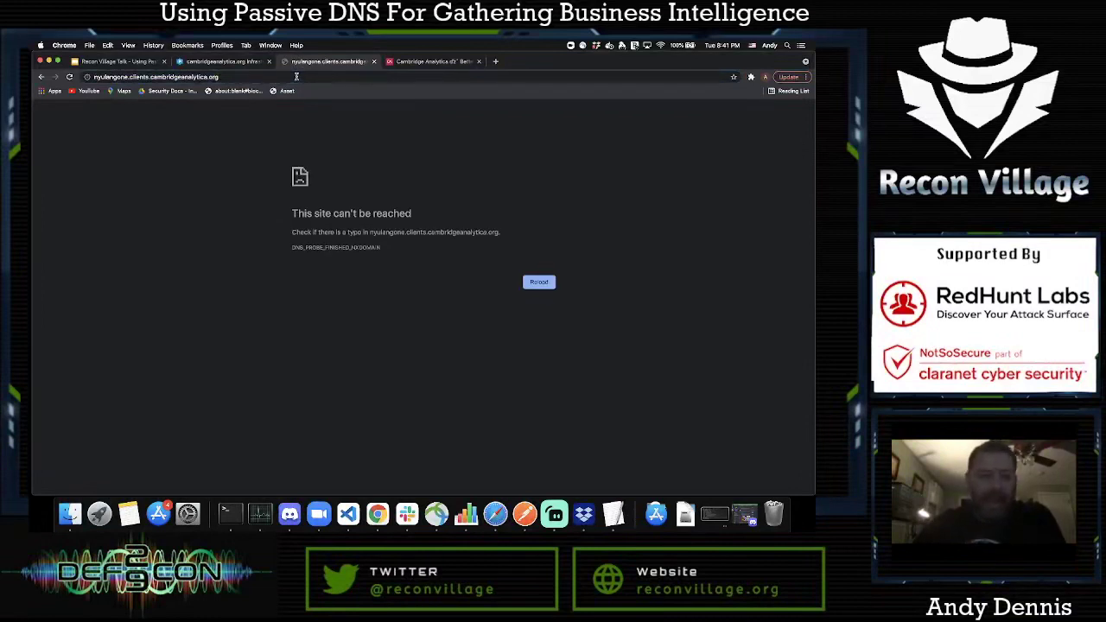
left_click(418, 63)
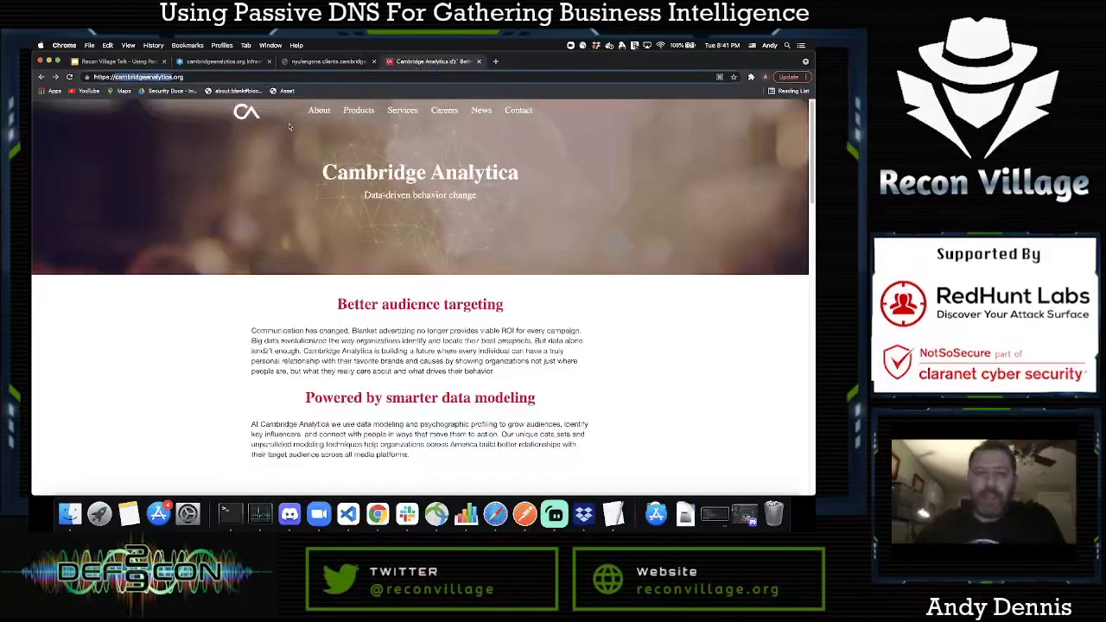
left_click(217, 77)
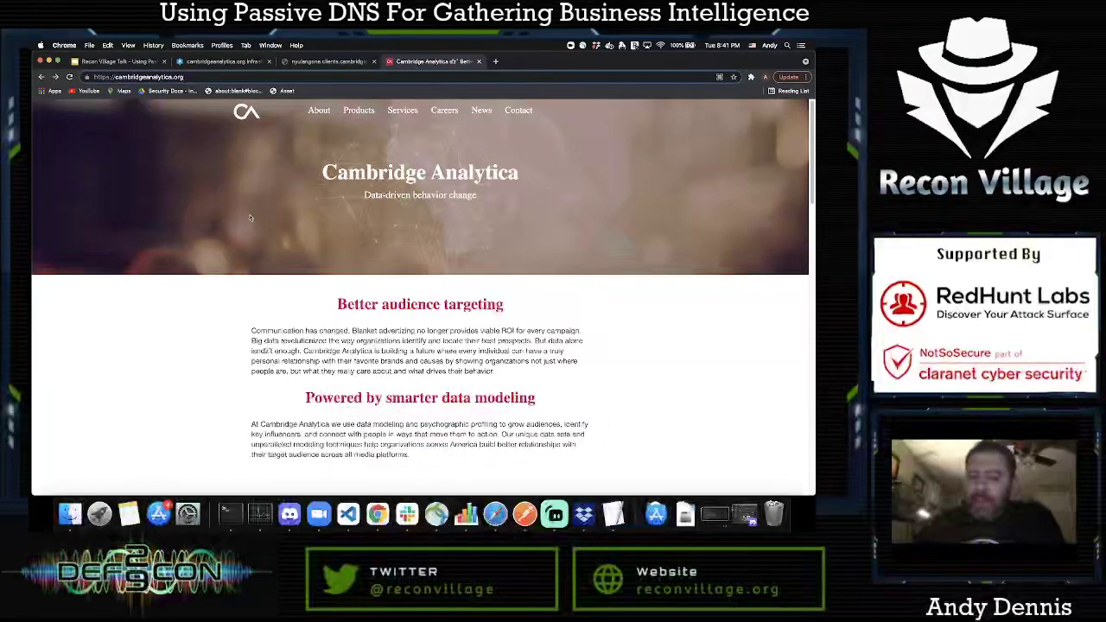
scroll(250, 218, "down", 1)
scroll(250, 218, "down", 5)
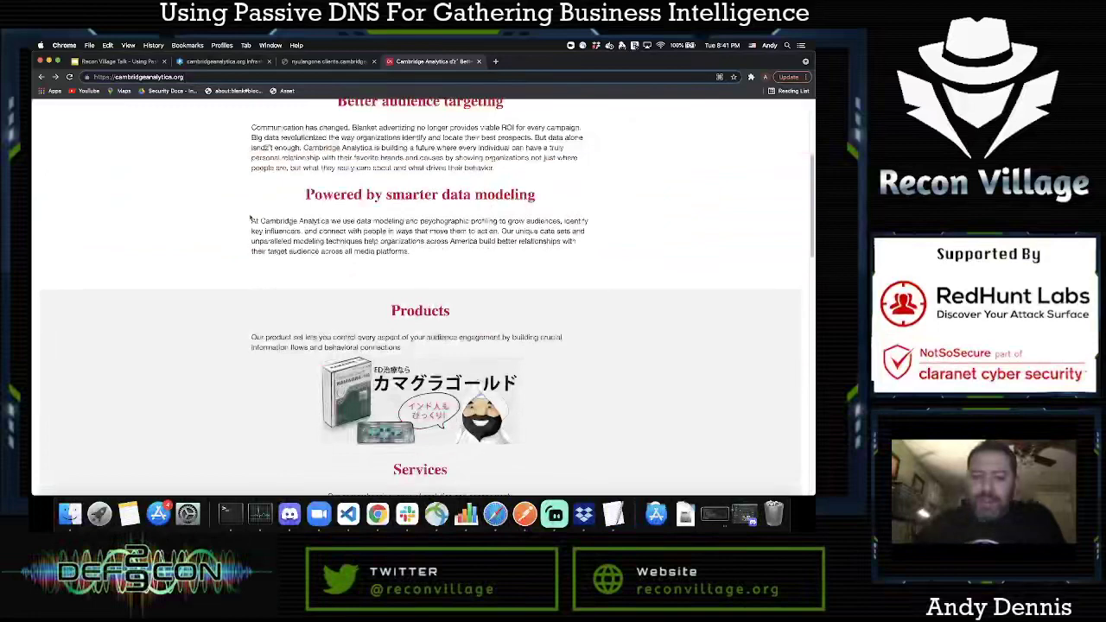
scroll(250, 218, "down", 2)
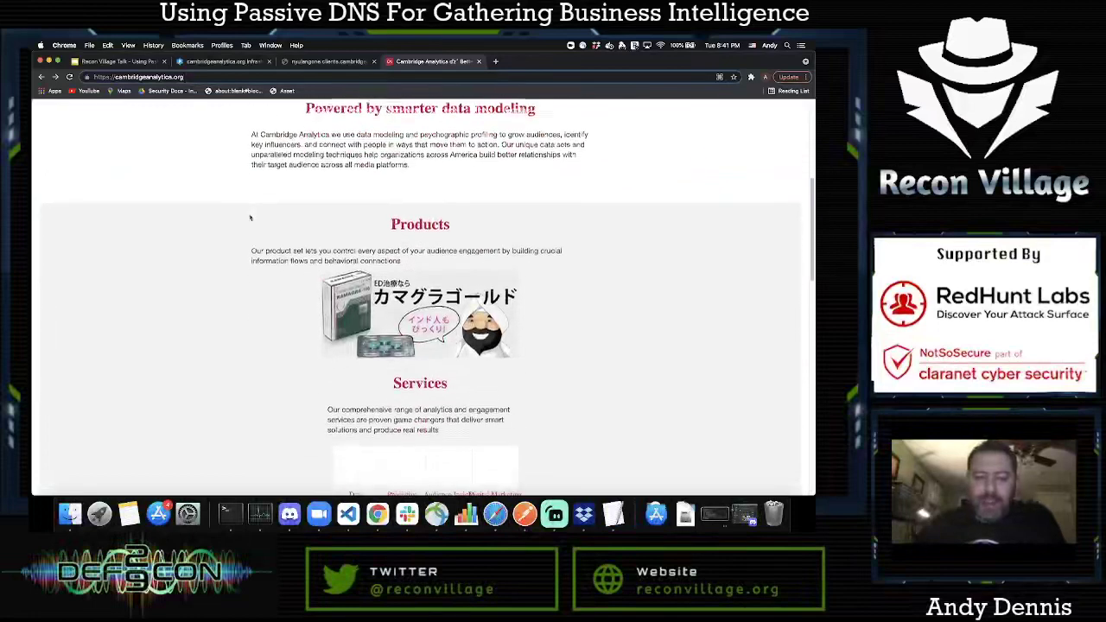
scroll(250, 217, "down", 1)
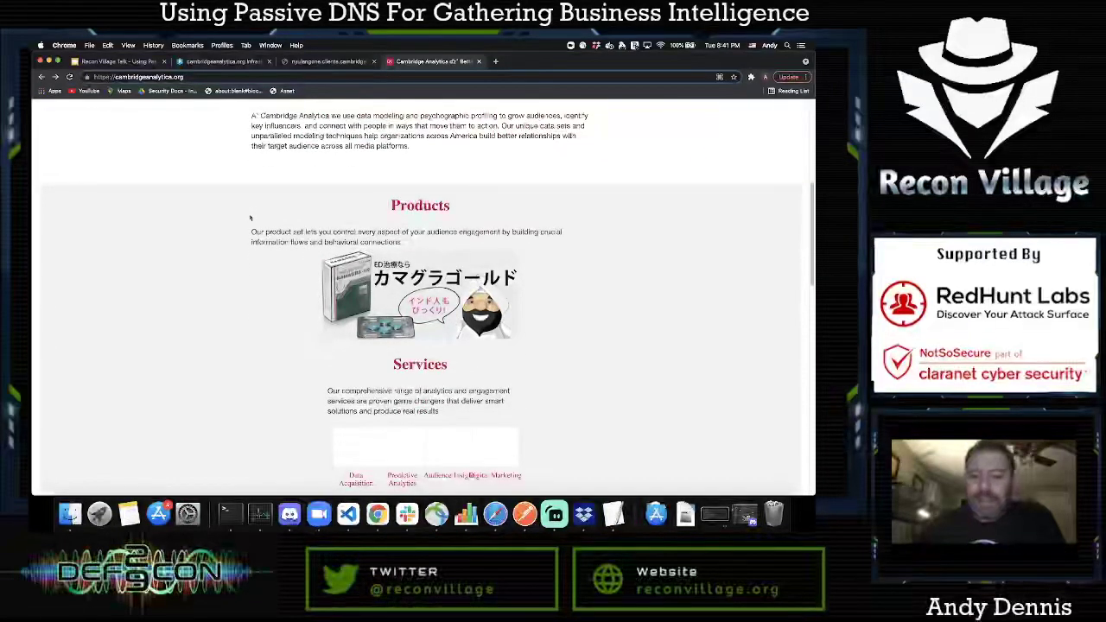
scroll(250, 218, "down", 1)
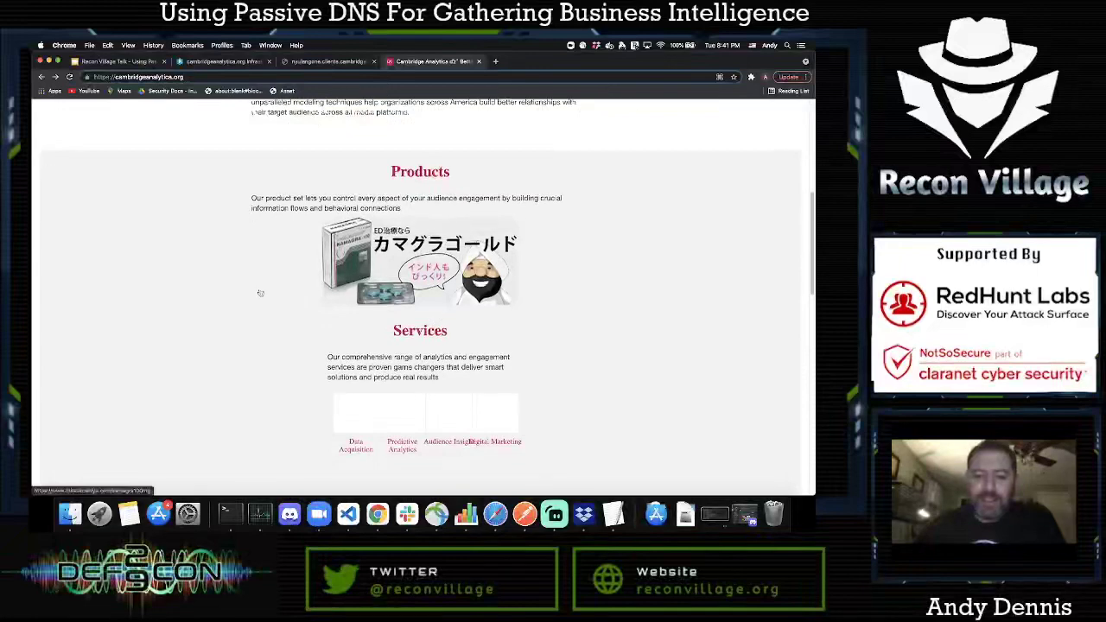
scroll(260, 293, "down", 3)
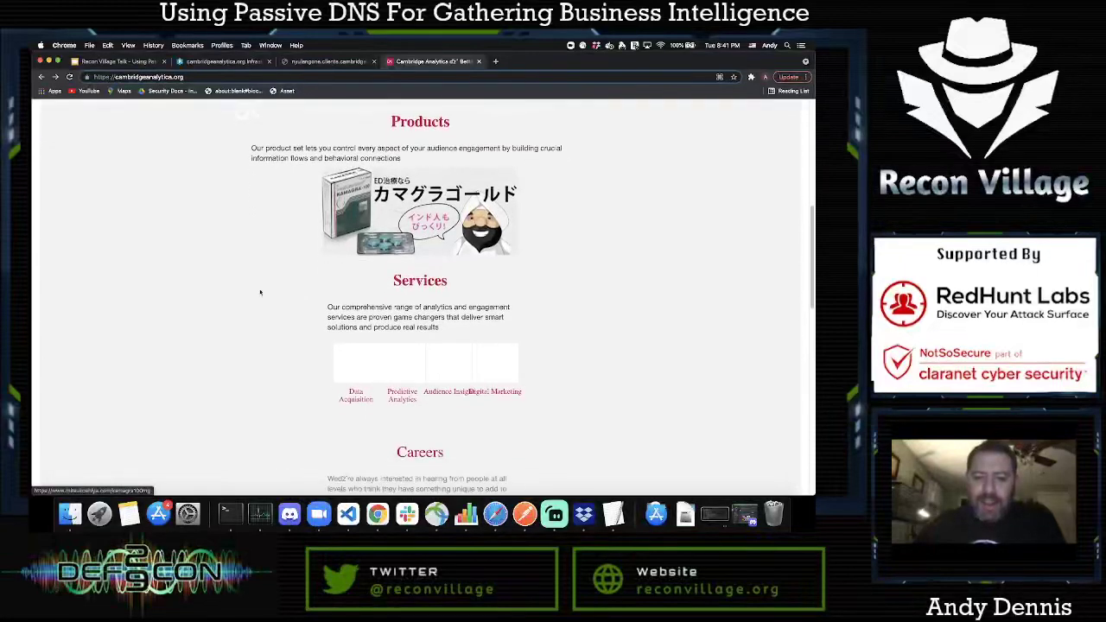
scroll(260, 293, "down", 4)
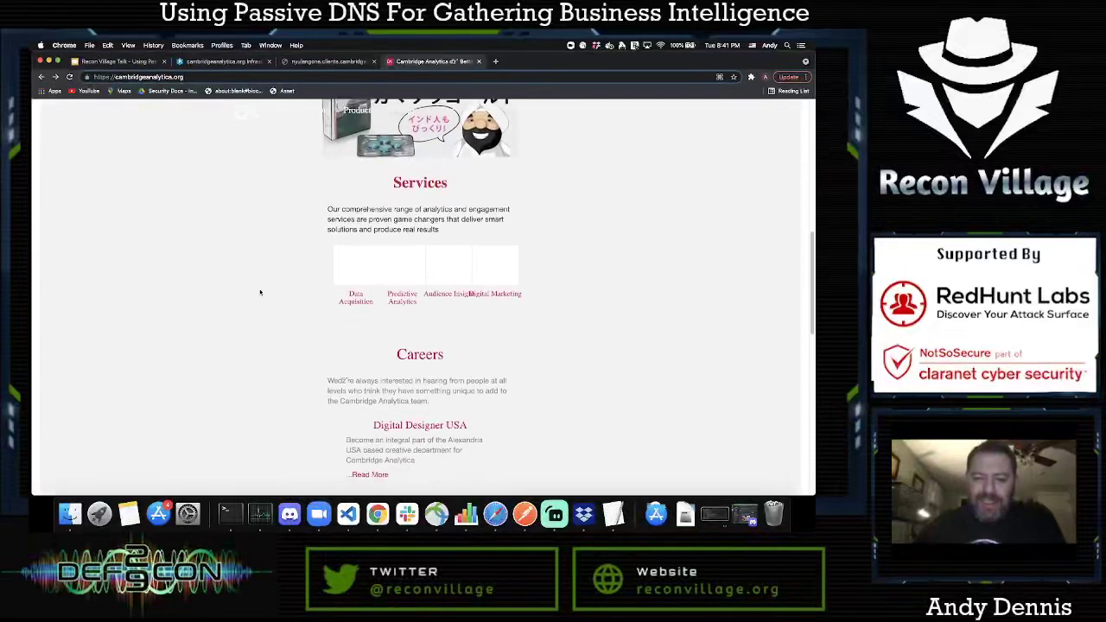
scroll(260, 292, "down", 4)
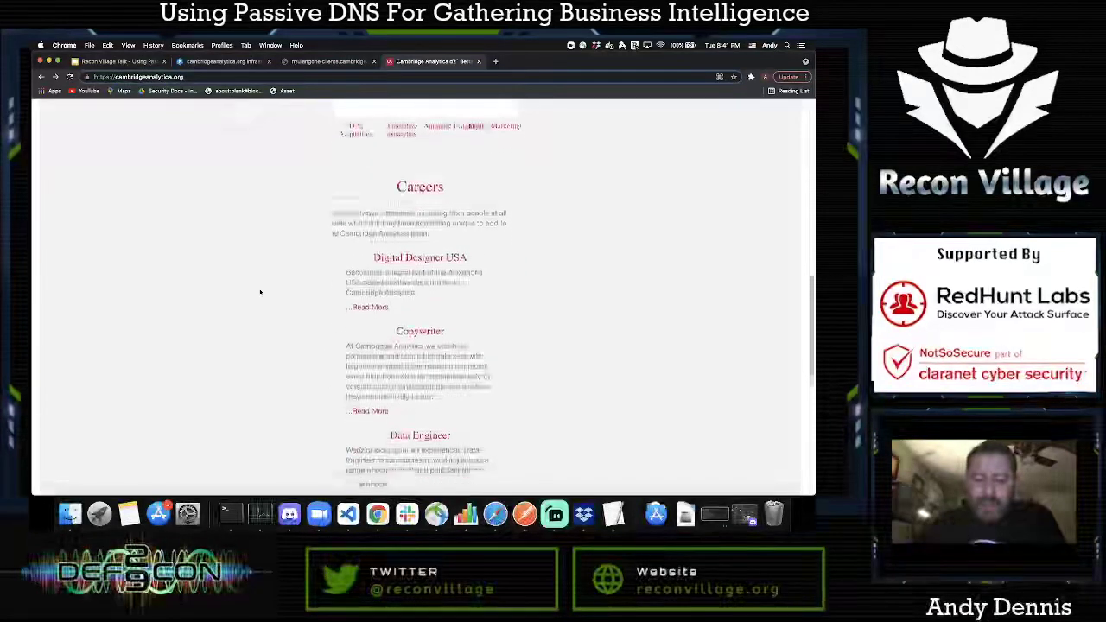
scroll(307, 332, "down", 3)
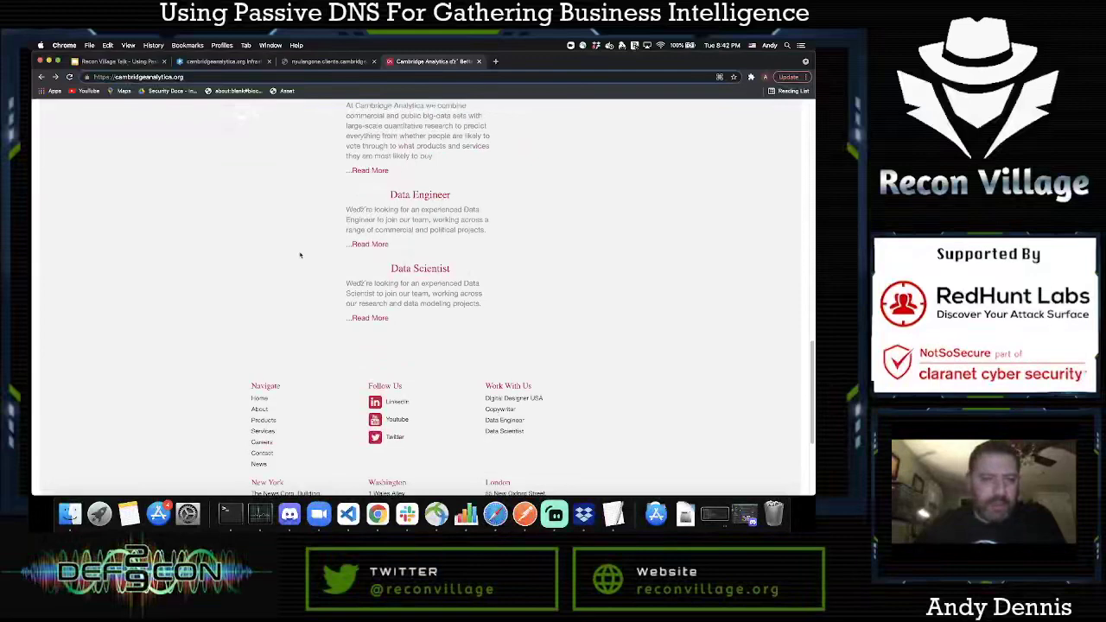
scroll(300, 255, "up", 10)
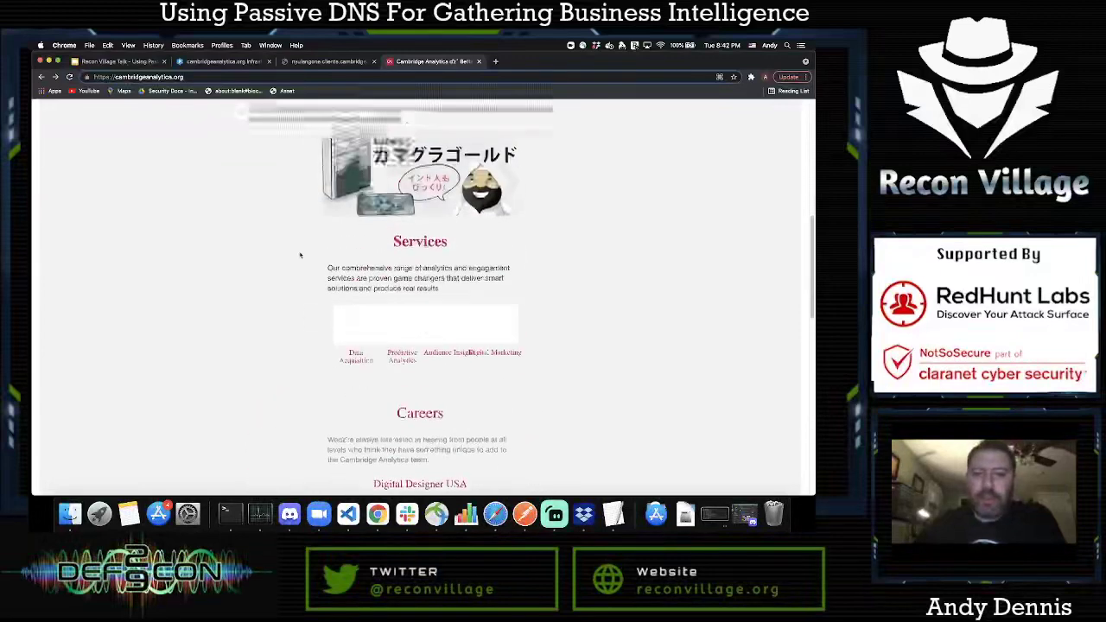
scroll(300, 255, "up", 8)
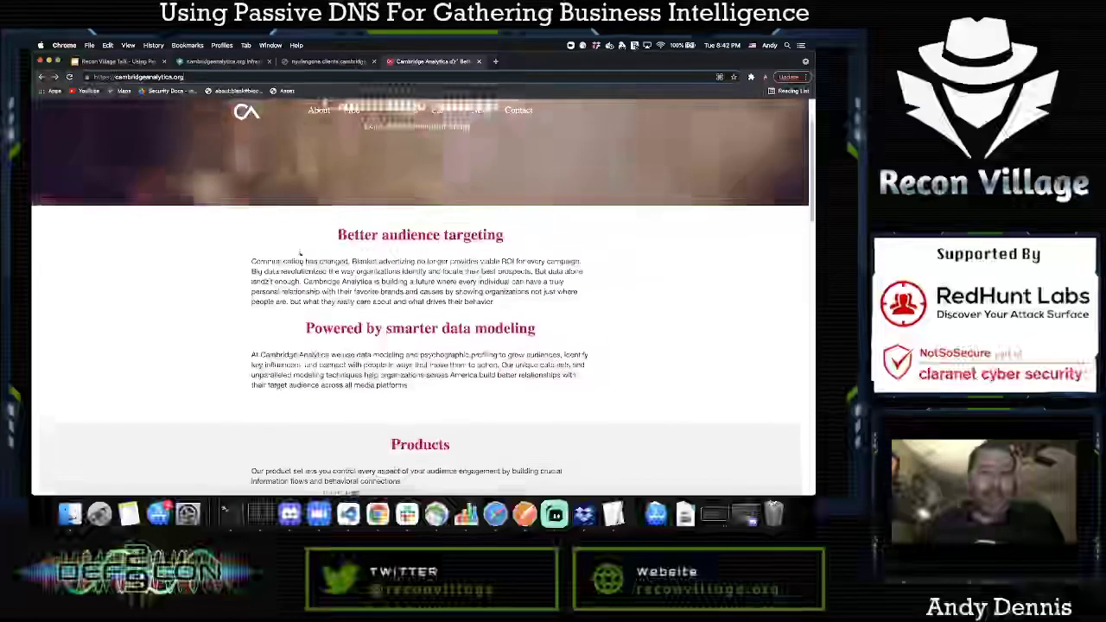
scroll(299, 253, "up", 2)
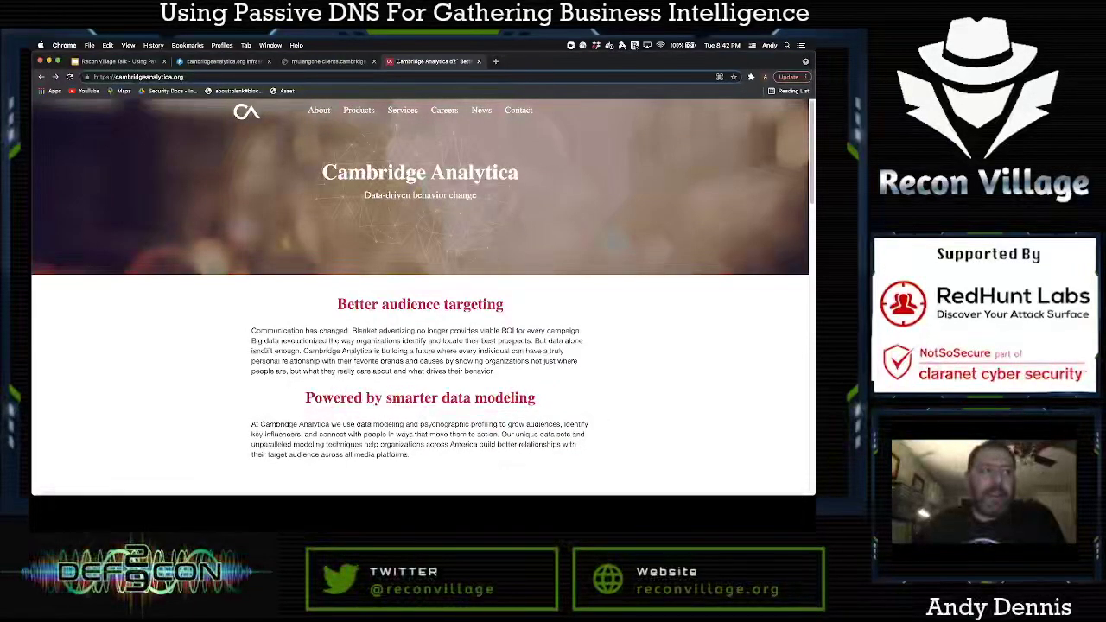
left_click(134, 62)
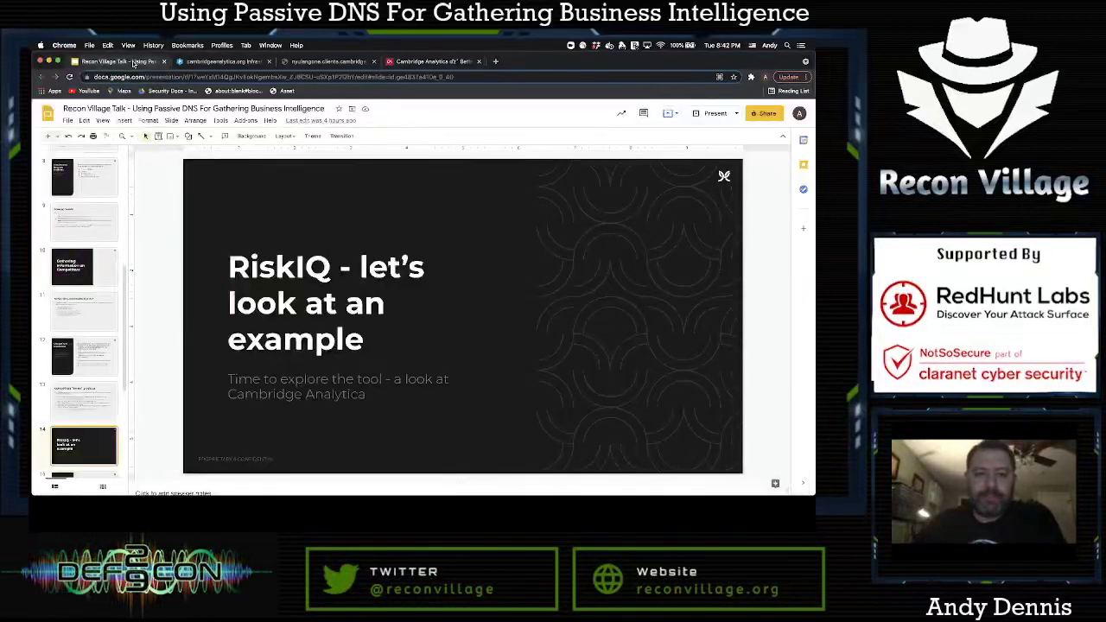
- Present the deck full screen and advance to the 'RiskIQ - let's look at an example' slide
left_click(714, 113)
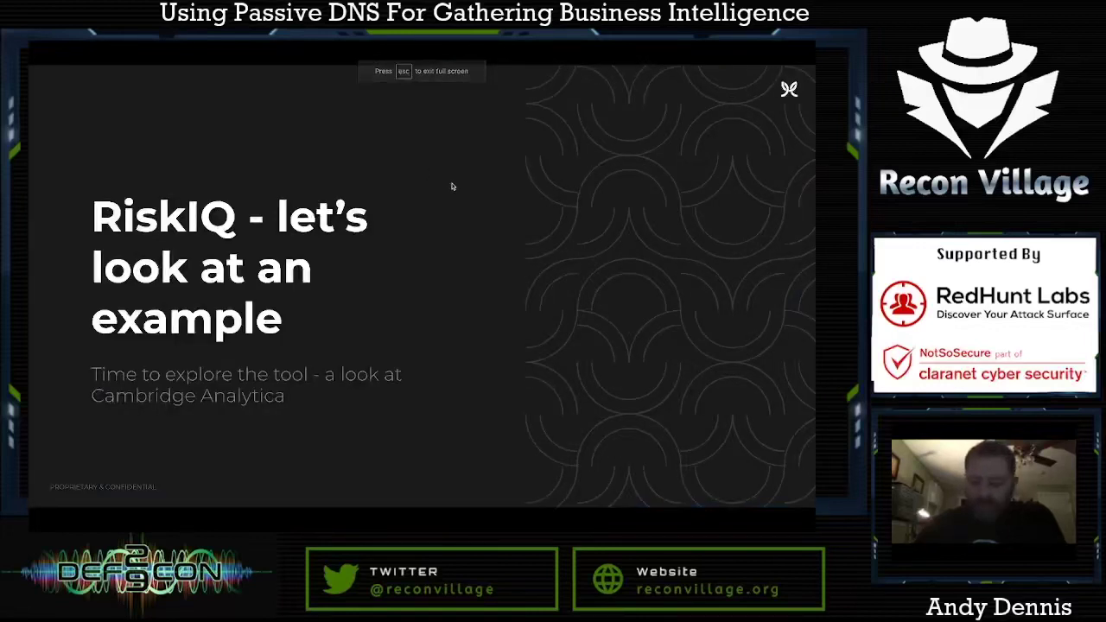
key("Right")
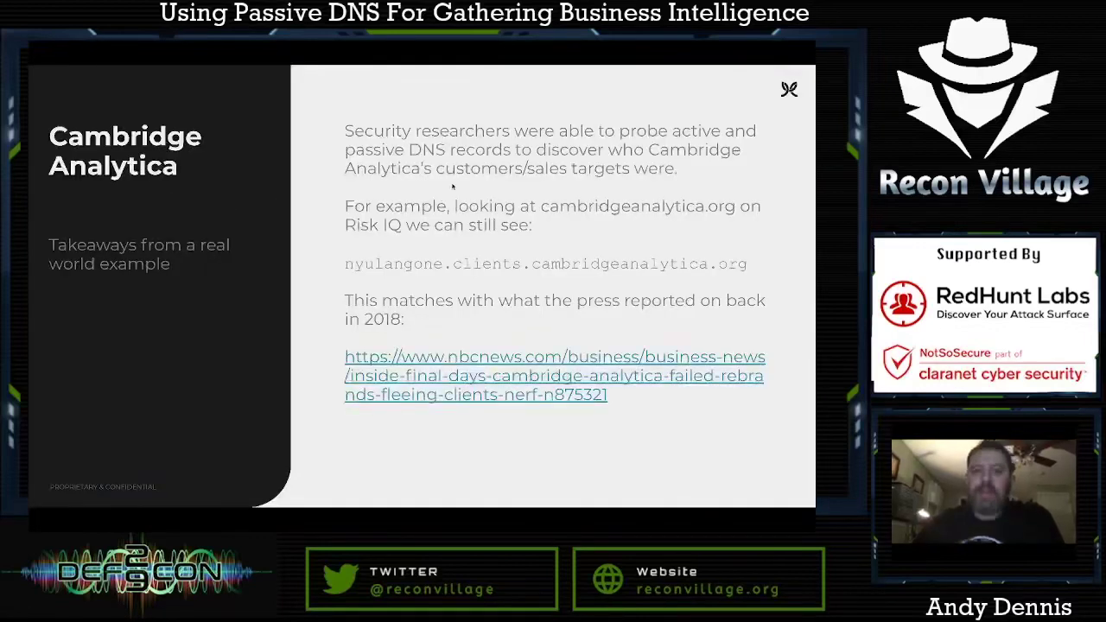